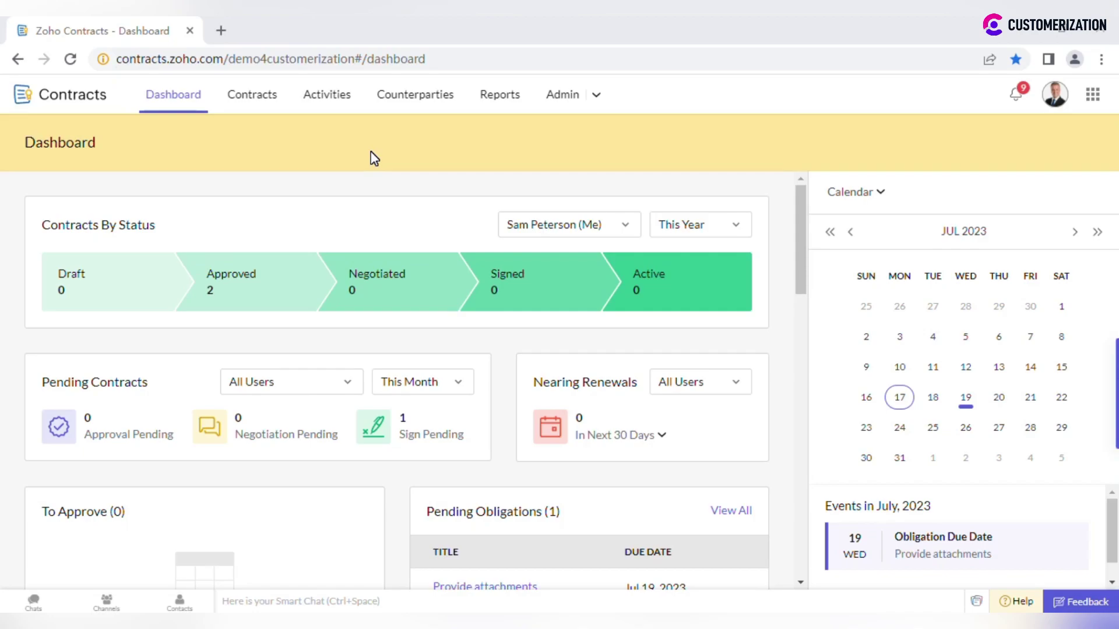
Step: Go to the Services_Zoho contract from the Contracts list and show its Obligations section
click(252, 94)
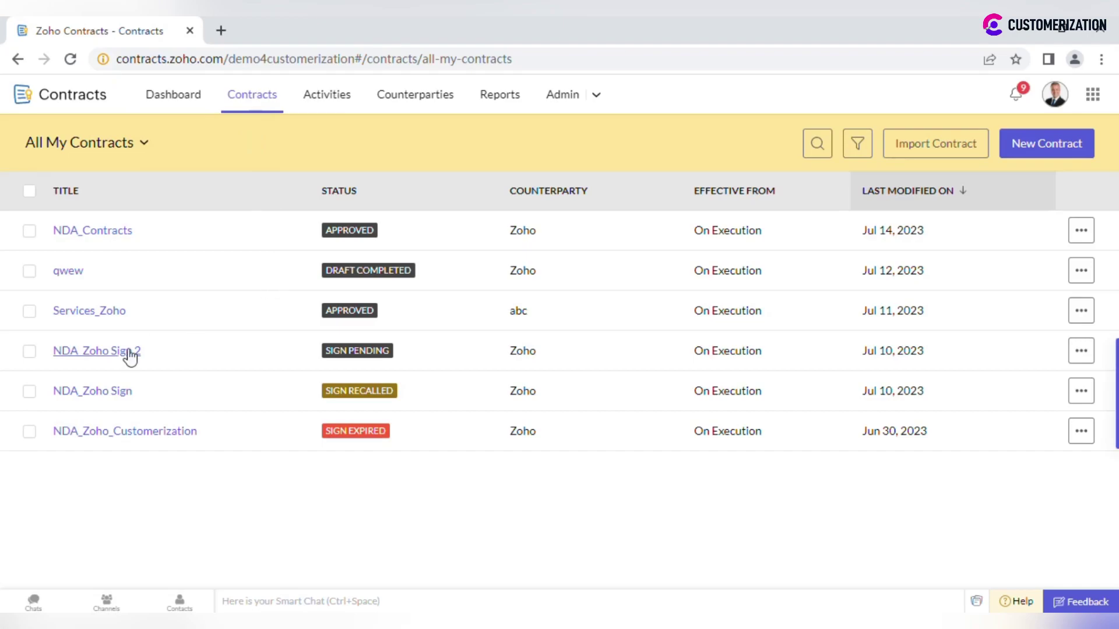
click(90, 311)
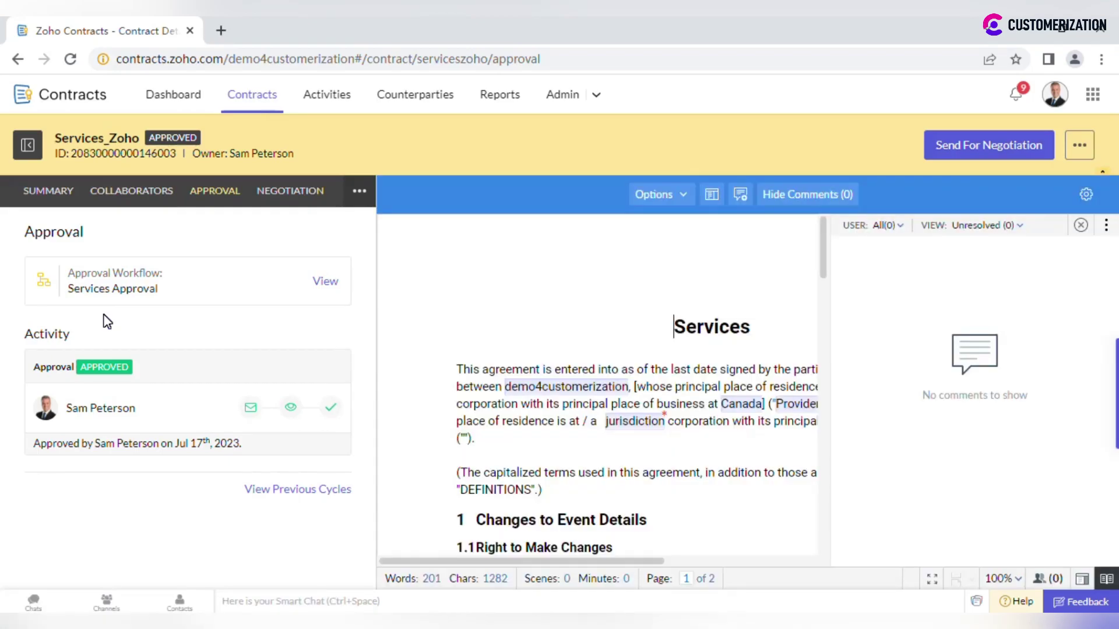
click(360, 194)
click(325, 313)
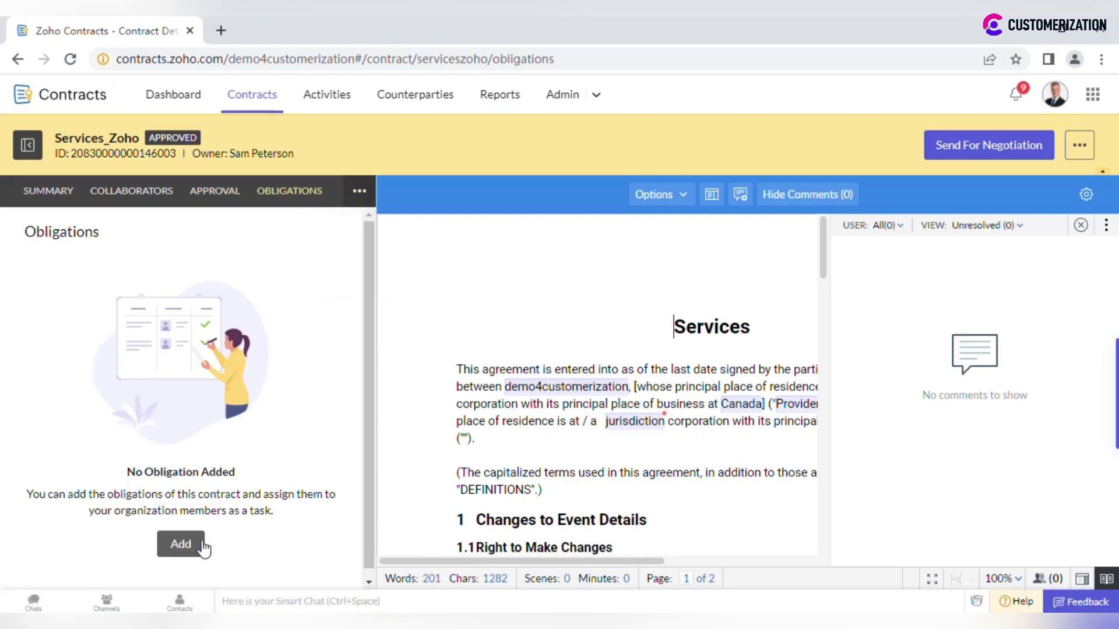
click(199, 545)
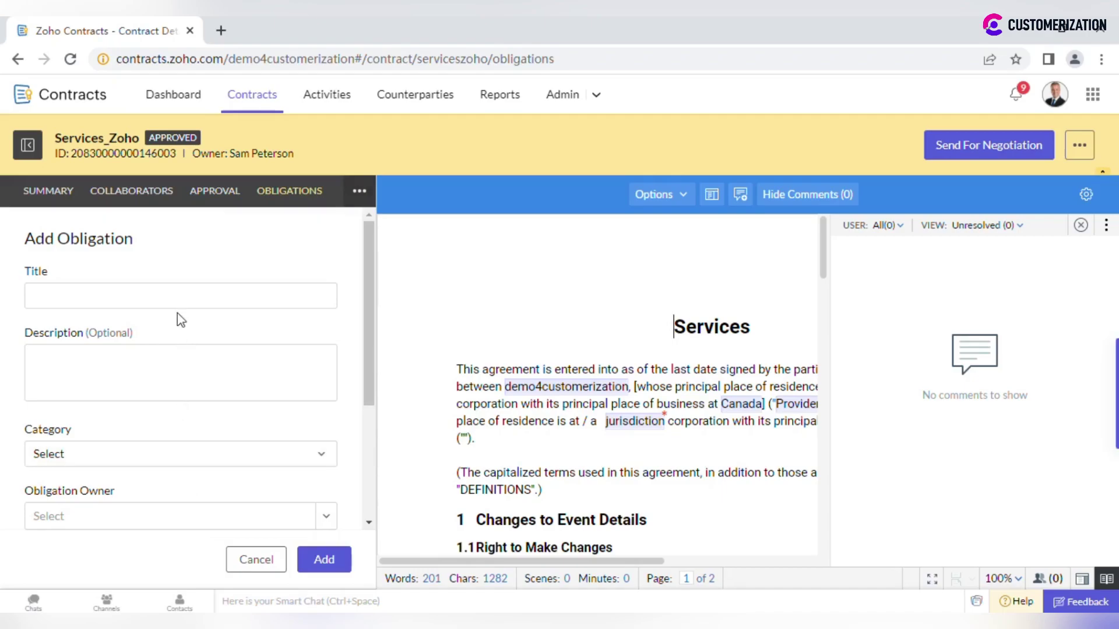
click(180, 297)
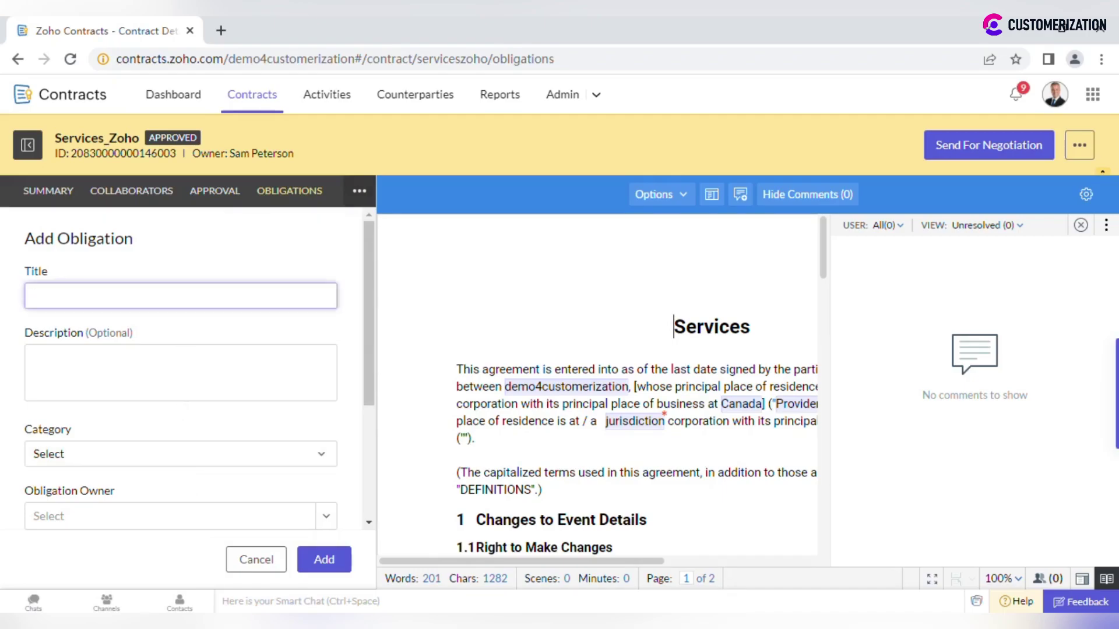
text(Invoice)
click(190, 453)
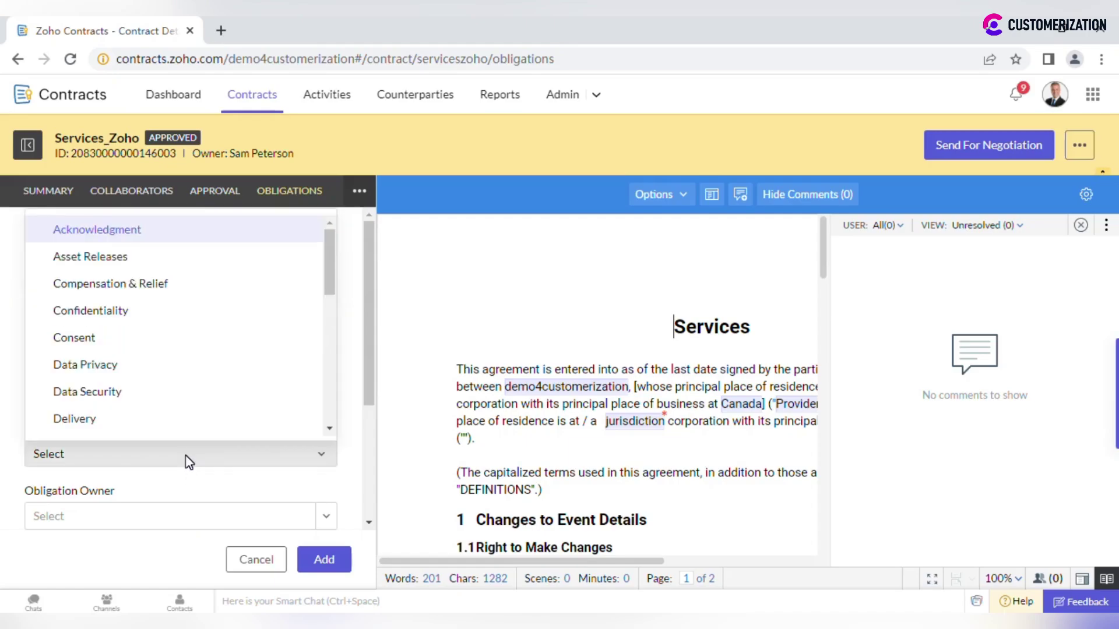
scroll(221, 341, down, 3)
scroll(221, 340, down, 2)
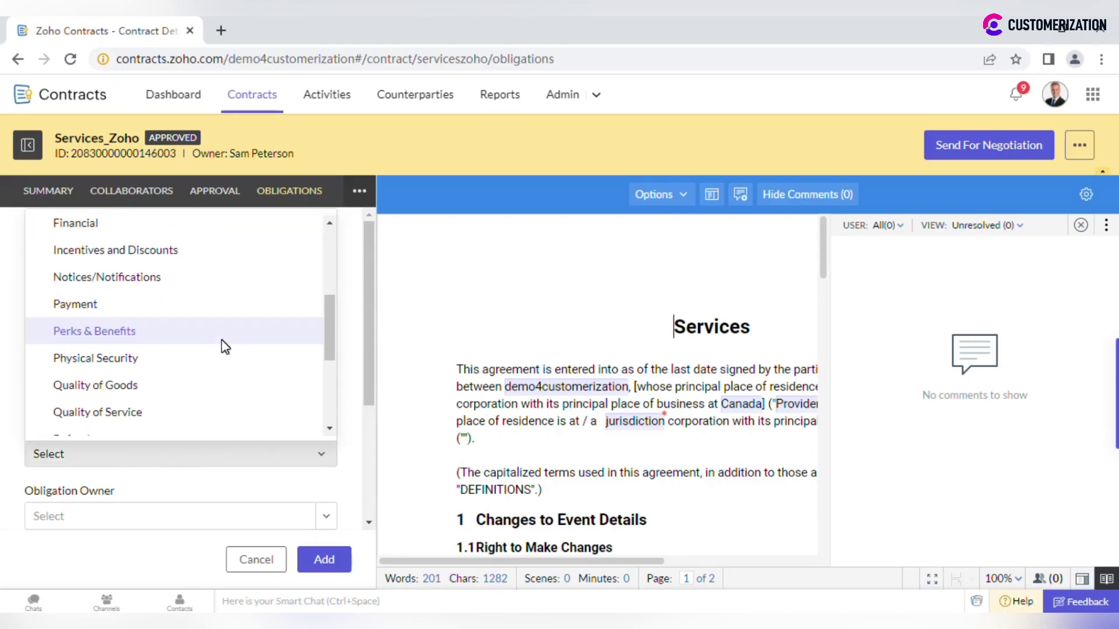
click(187, 307)
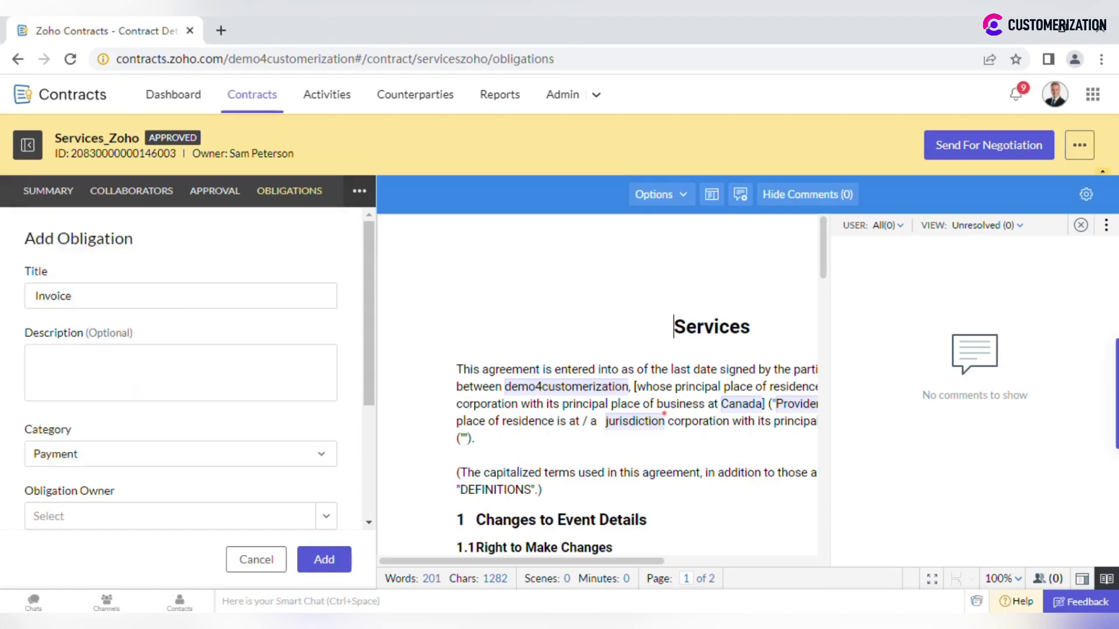
scroll(187, 317, down, 2)
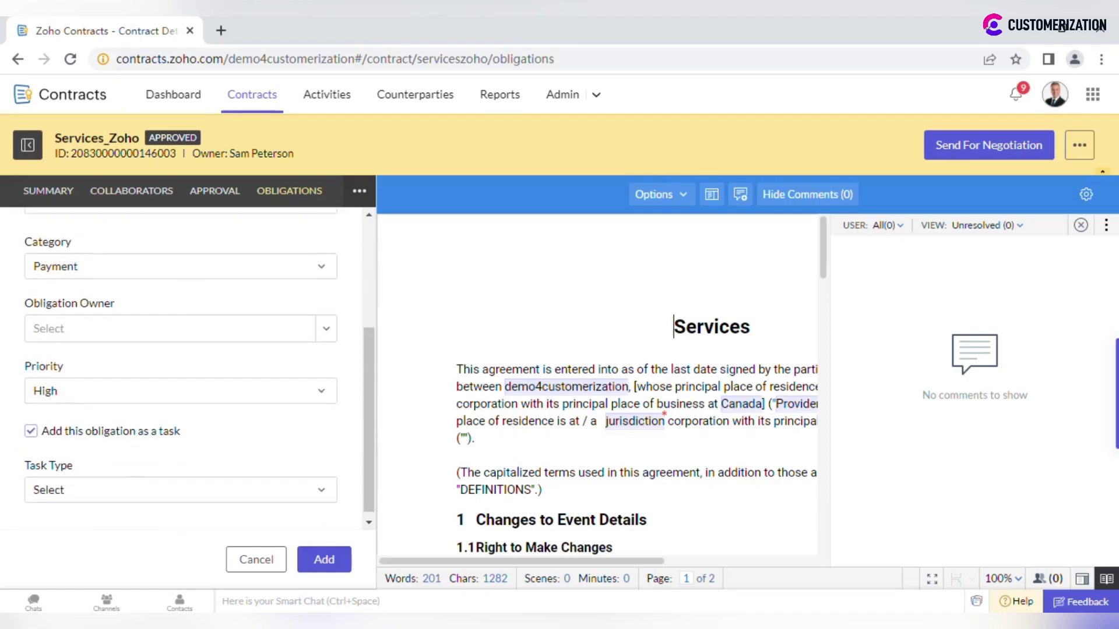
click(327, 336)
click(274, 375)
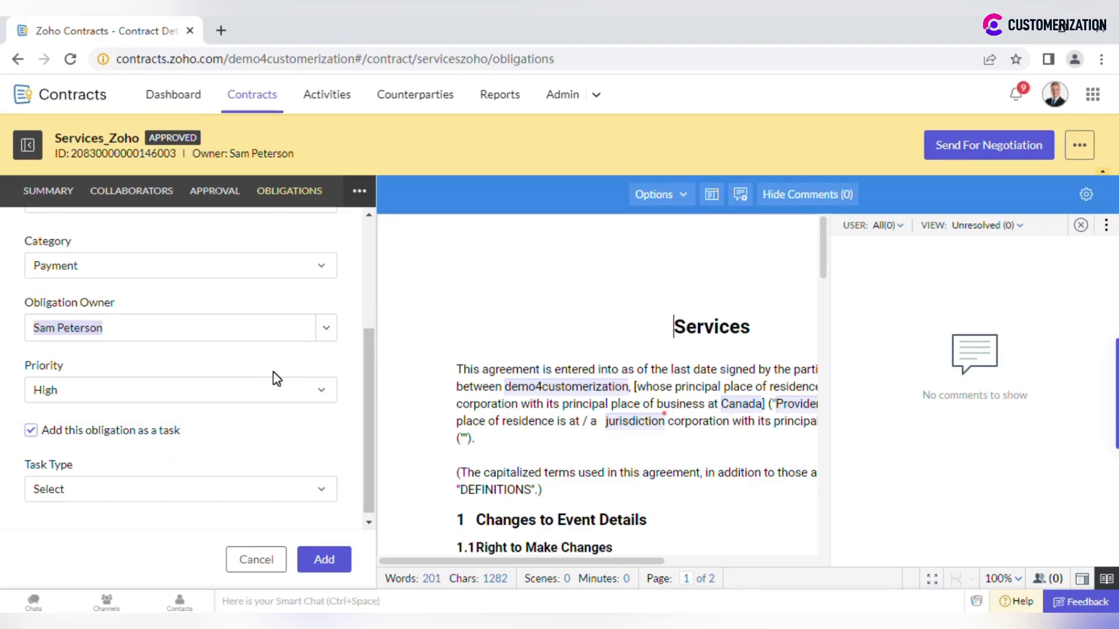
scroll(276, 376, down, 1)
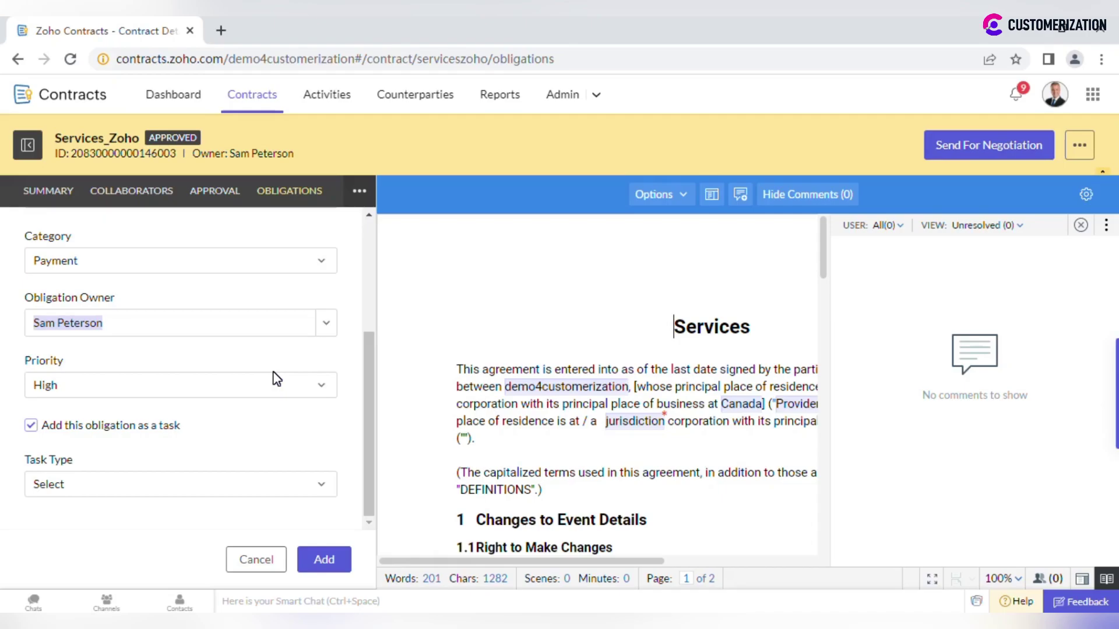
Step: Make the task One Time, due Jul 20, 2023 with a reminder on Jul 18, 2023
click(227, 484)
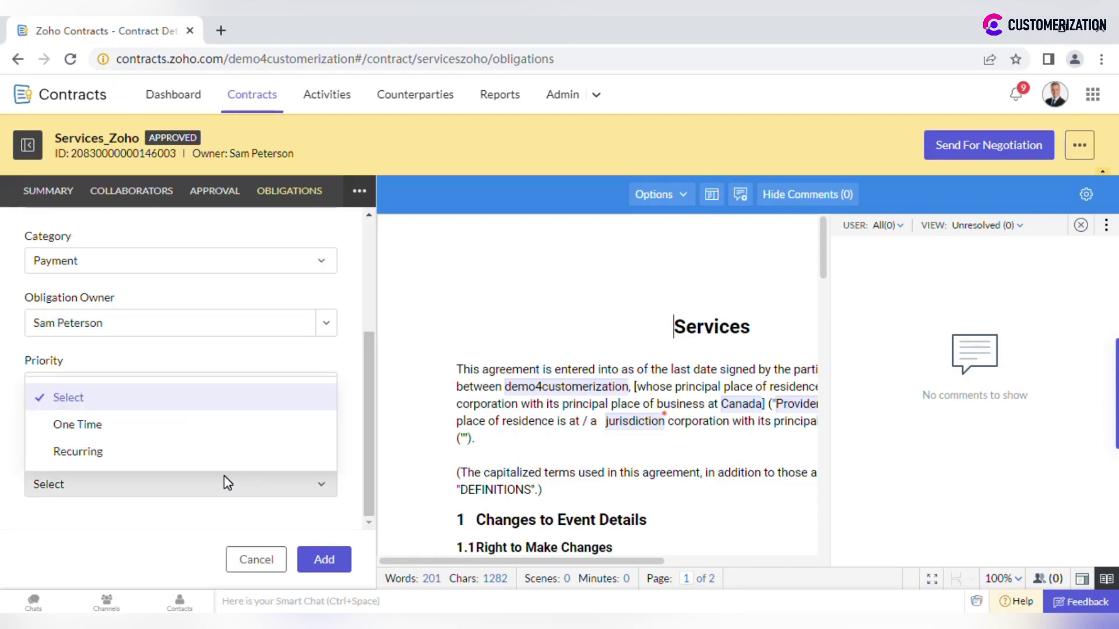
click(198, 424)
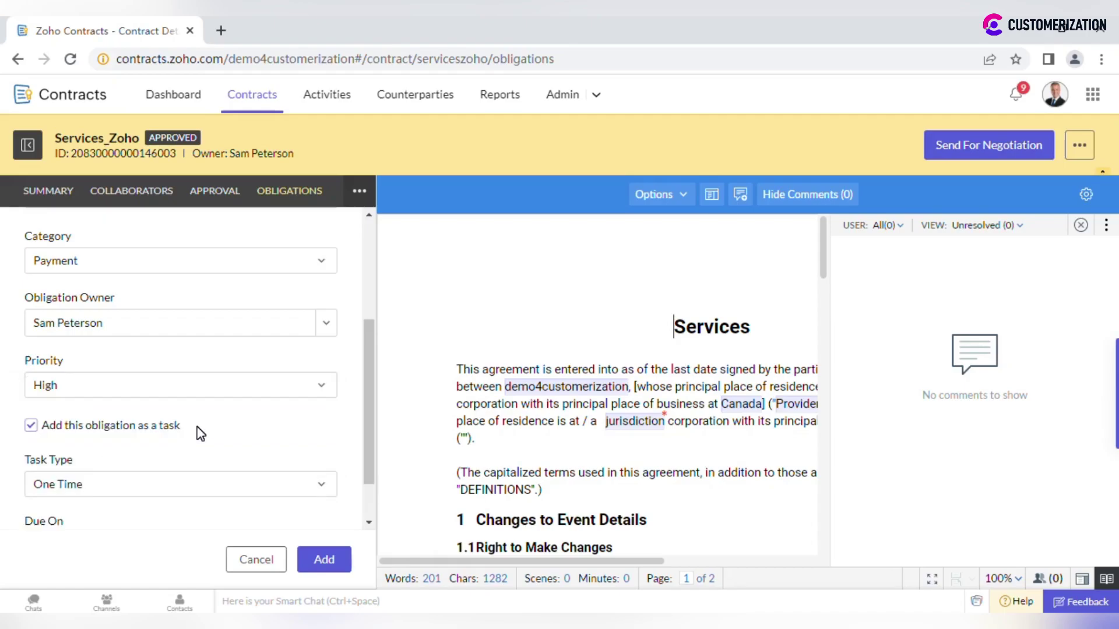
scroll(198, 431, down, 2)
click(96, 486)
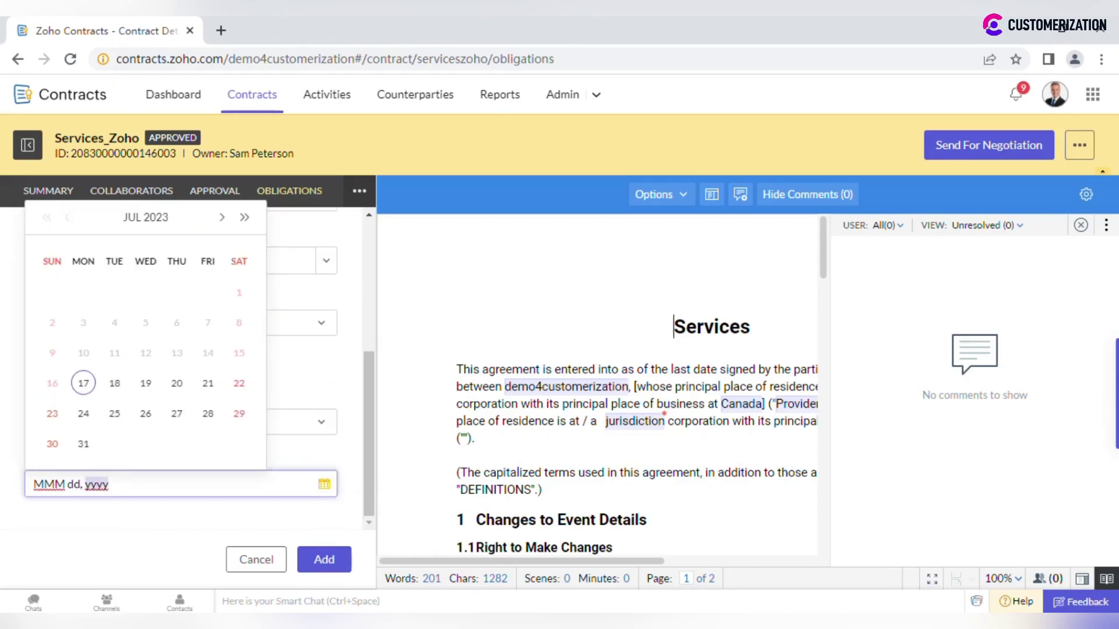
click(177, 384)
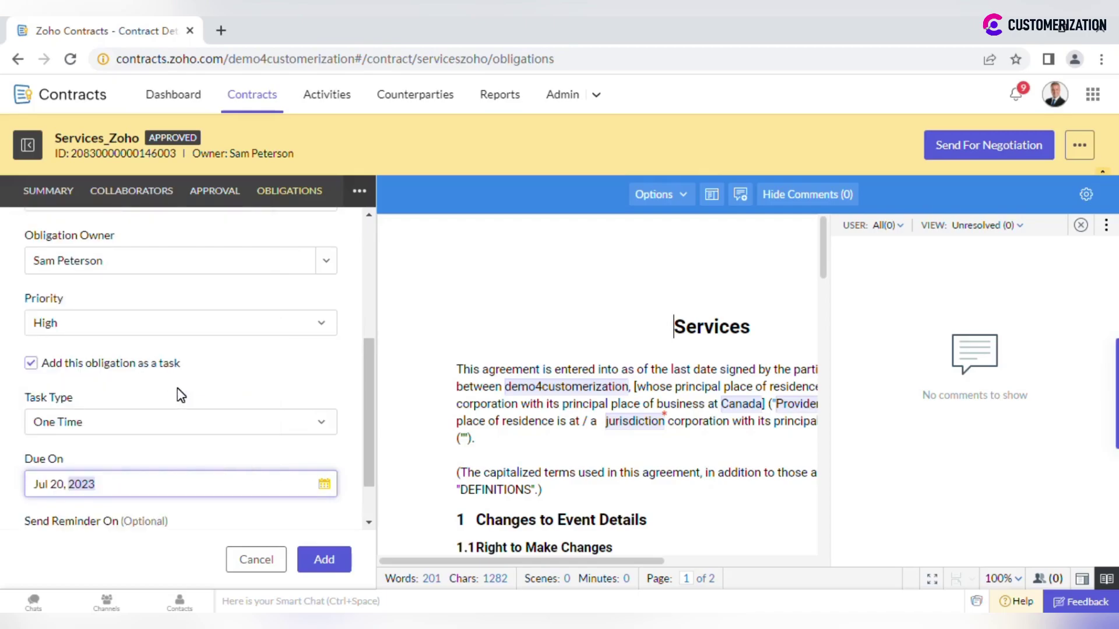
scroll(178, 388, down, 2)
click(96, 485)
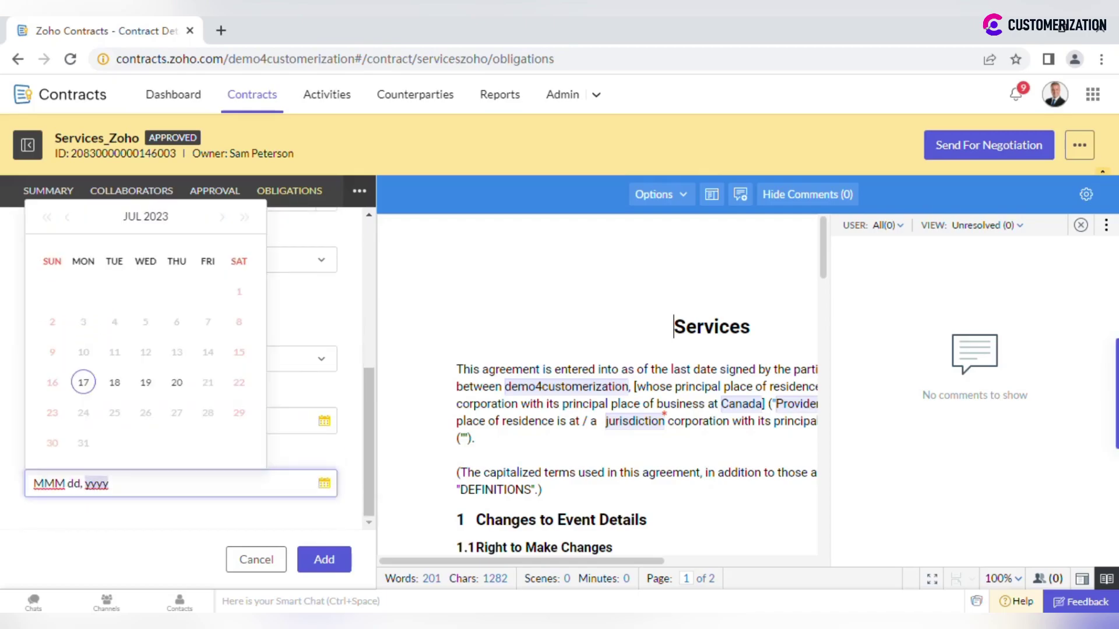
click(114, 383)
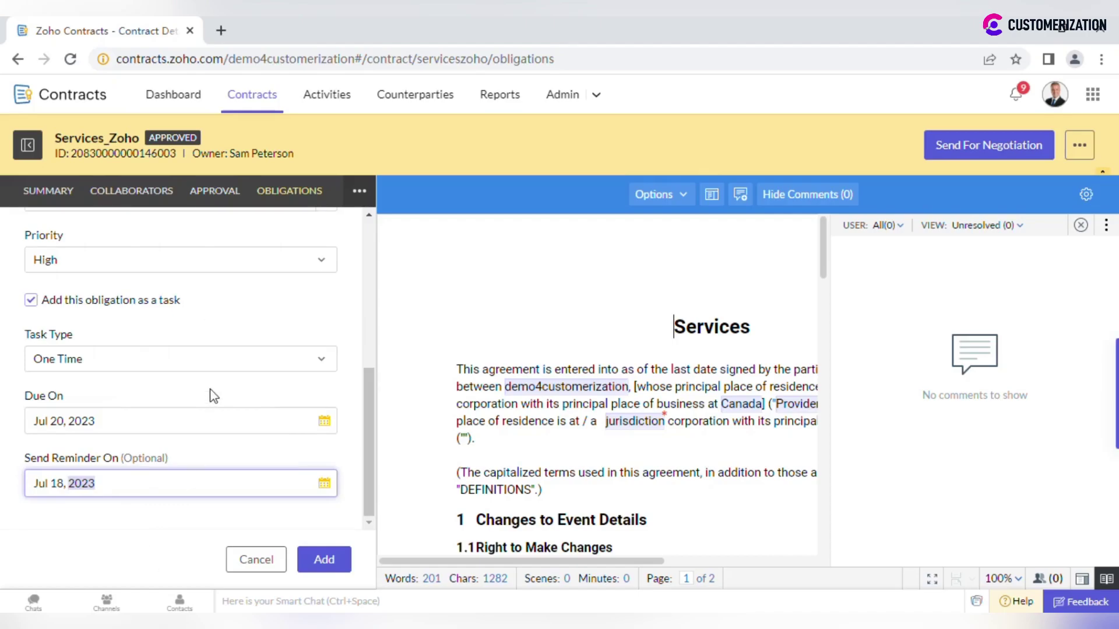
click(206, 359)
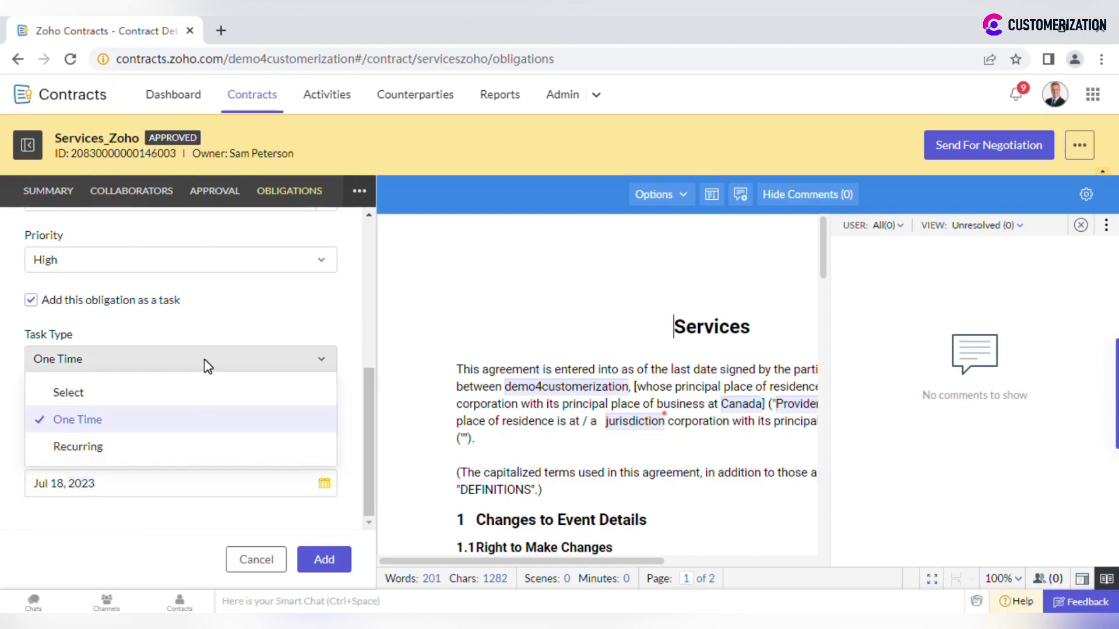
Step: Switch the task to Recurring, starting from the Contract Effective Date and repeating monthly
click(187, 449)
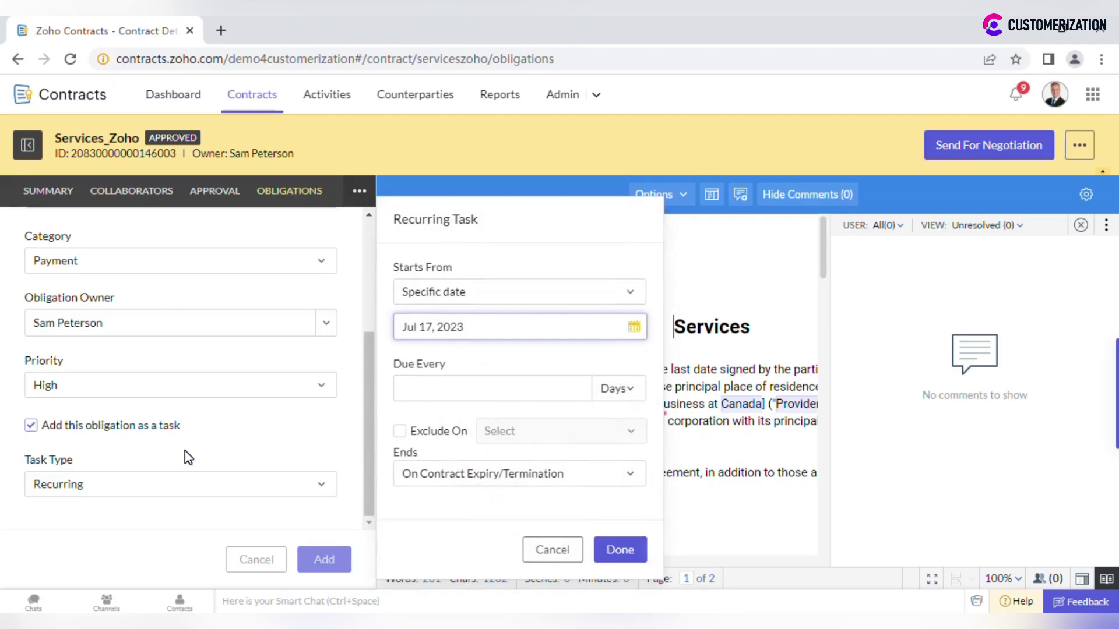
click(564, 297)
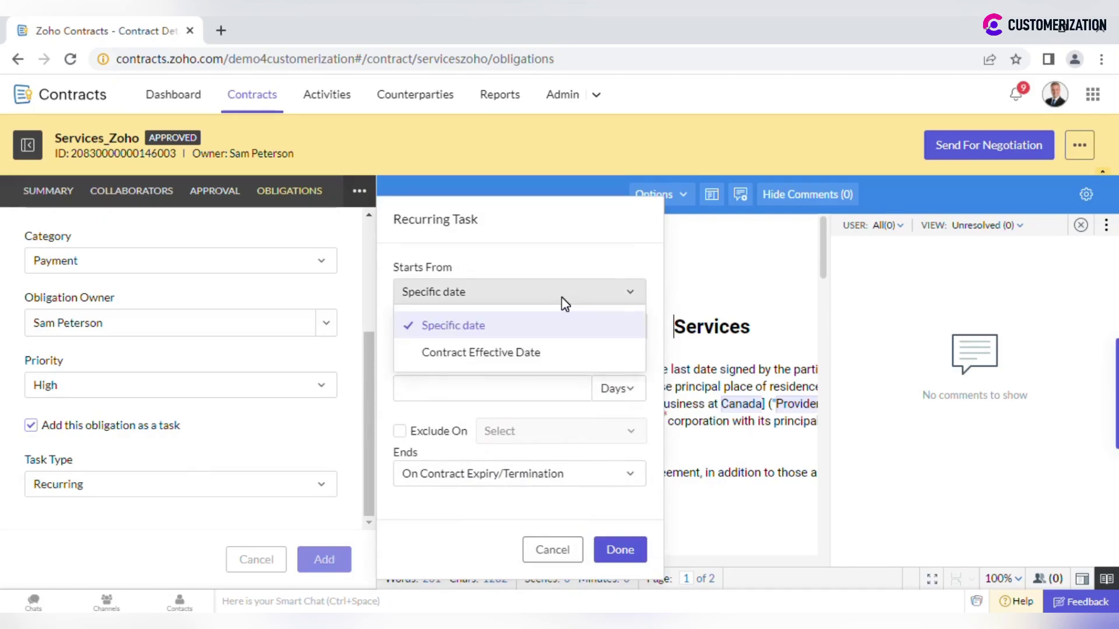
click(553, 356)
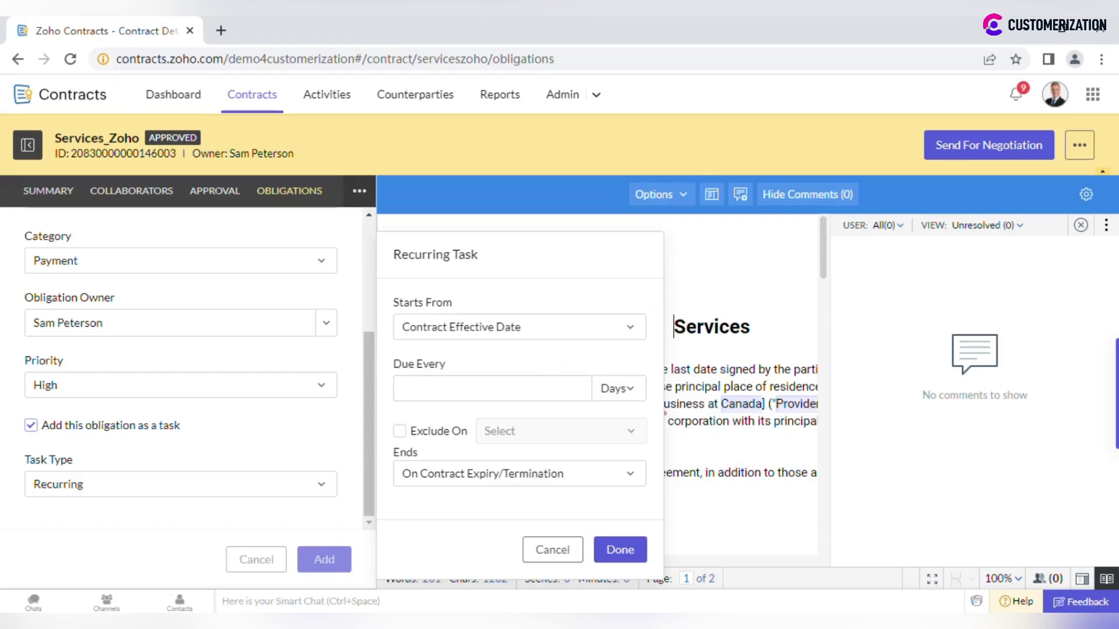
click(629, 389)
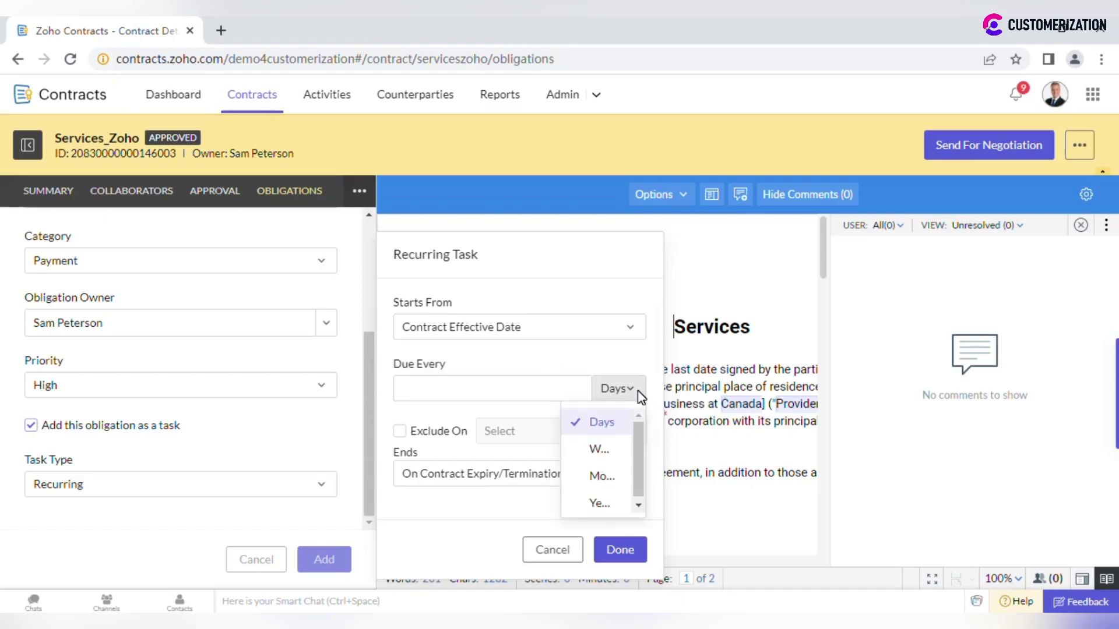
click(608, 475)
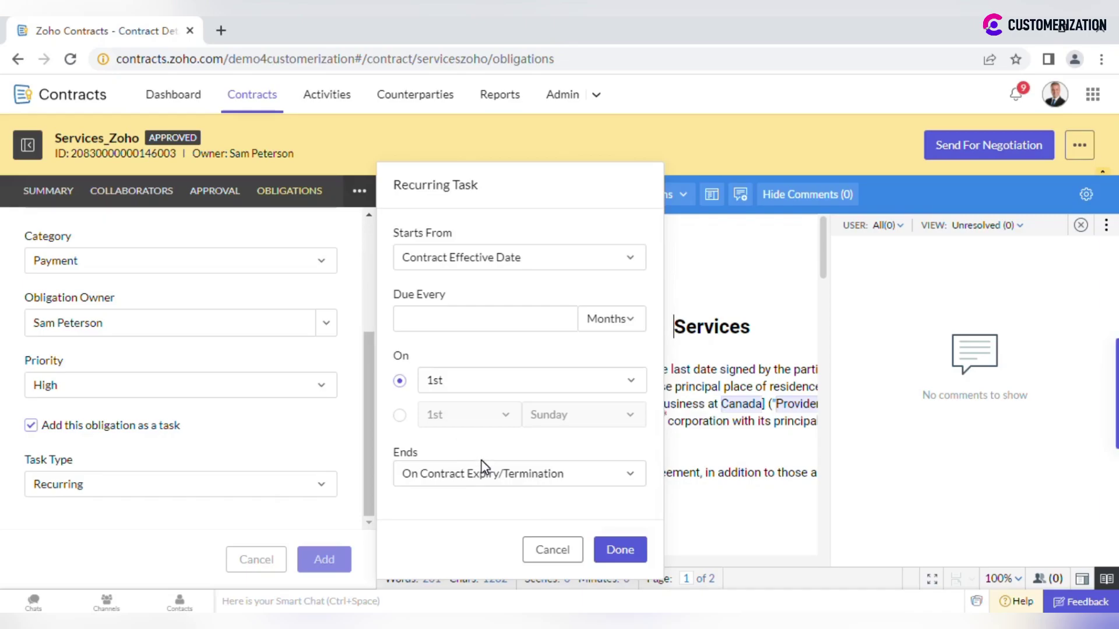
Step: Keep the recurrence ending on expiry or termination and fill the required repeat interval of 1
click(504, 474)
click(504, 479)
click(620, 550)
click(484, 318)
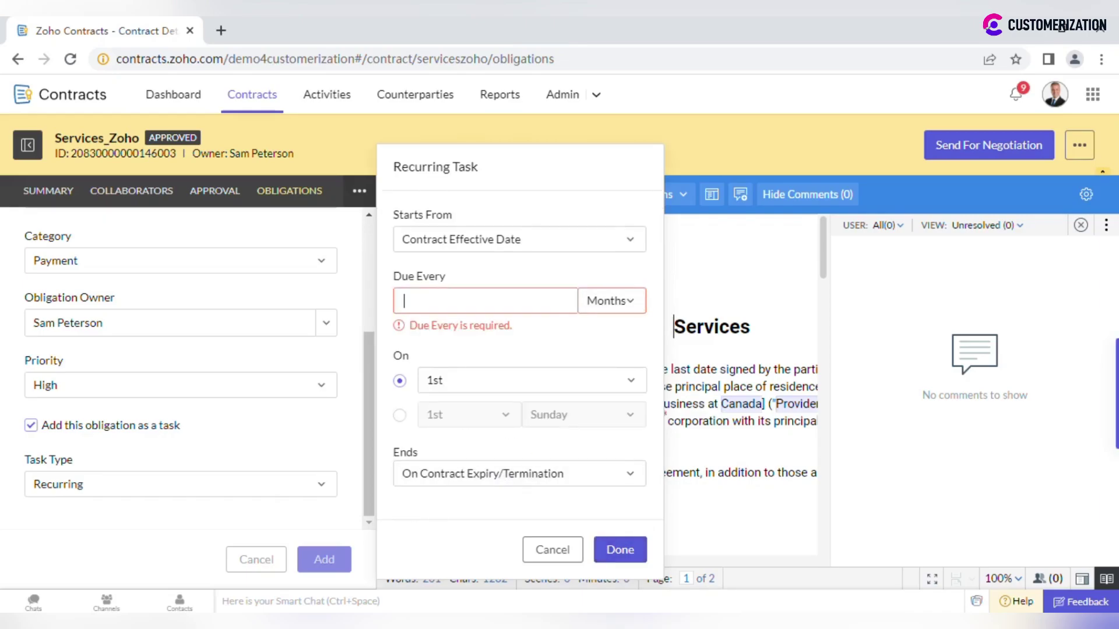
text(1)
Step: Save the monthly recurrence, untick adding the obligation as a task, and add the Invoice obligation
click(620, 550)
scroll(270, 440, down, 2)
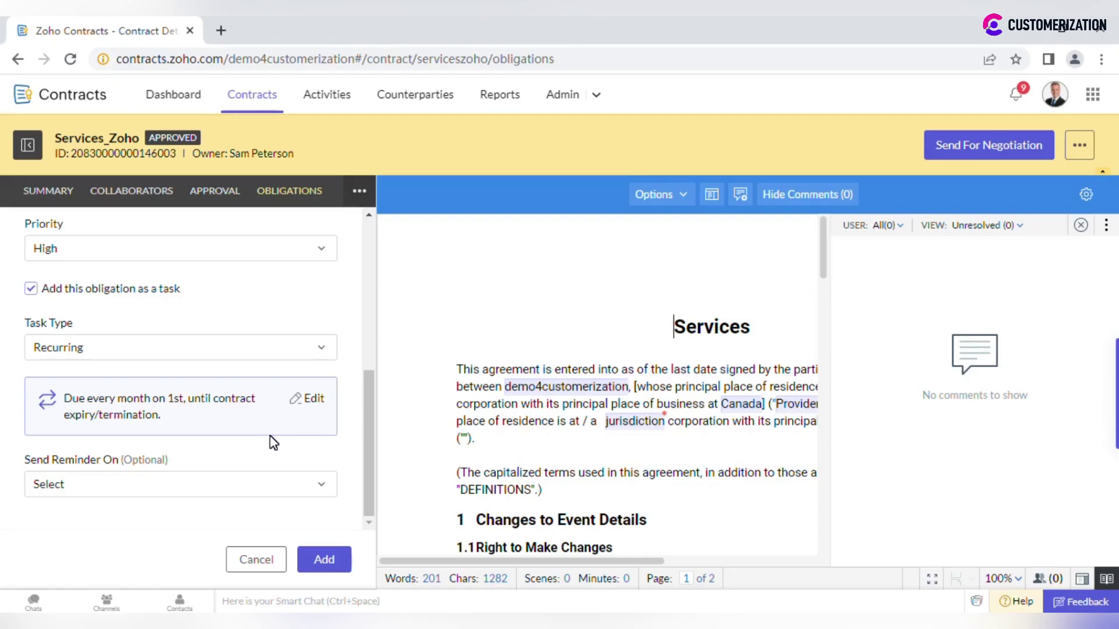
scroll(270, 437, up, 2)
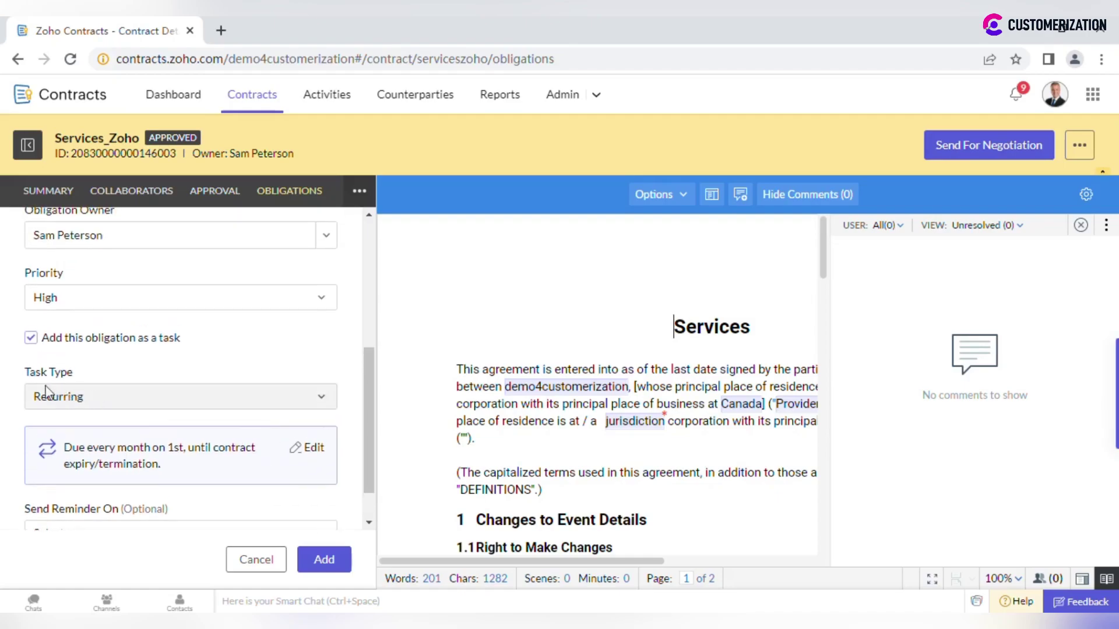
scroll(33, 339, up, 4)
click(31, 486)
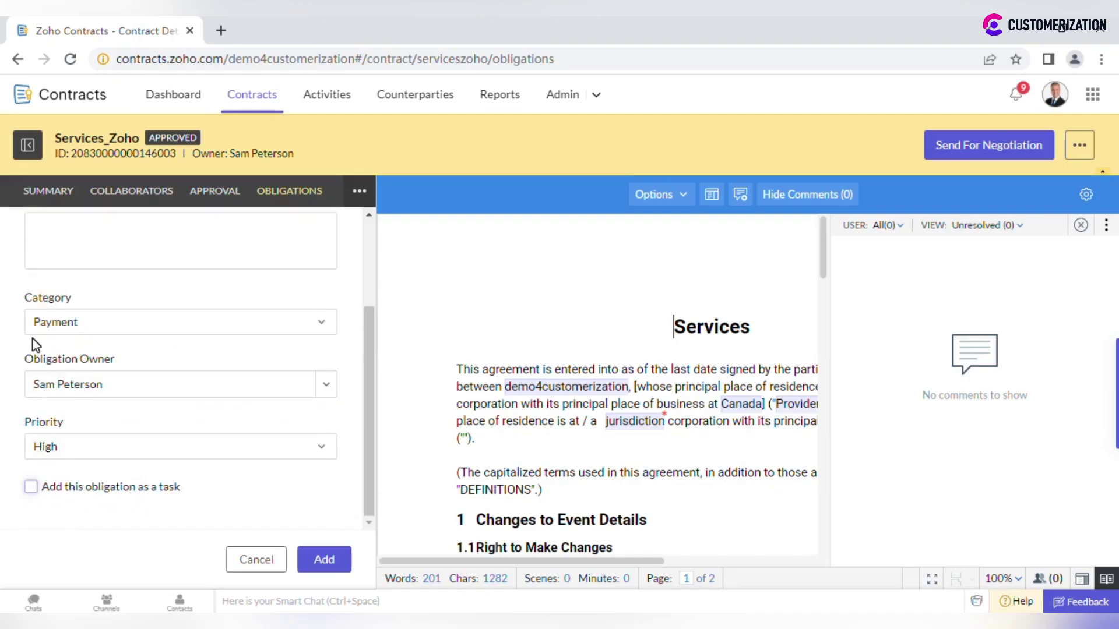
click(324, 559)
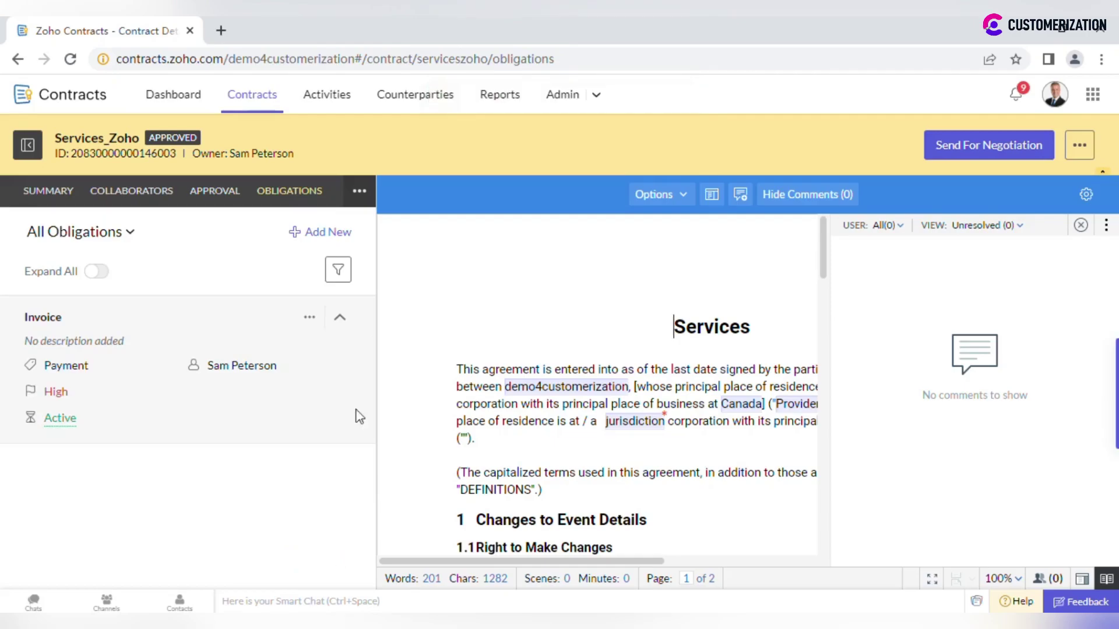
Step: Under Activities, view pending obligations and open the Provide attachments details
click(326, 95)
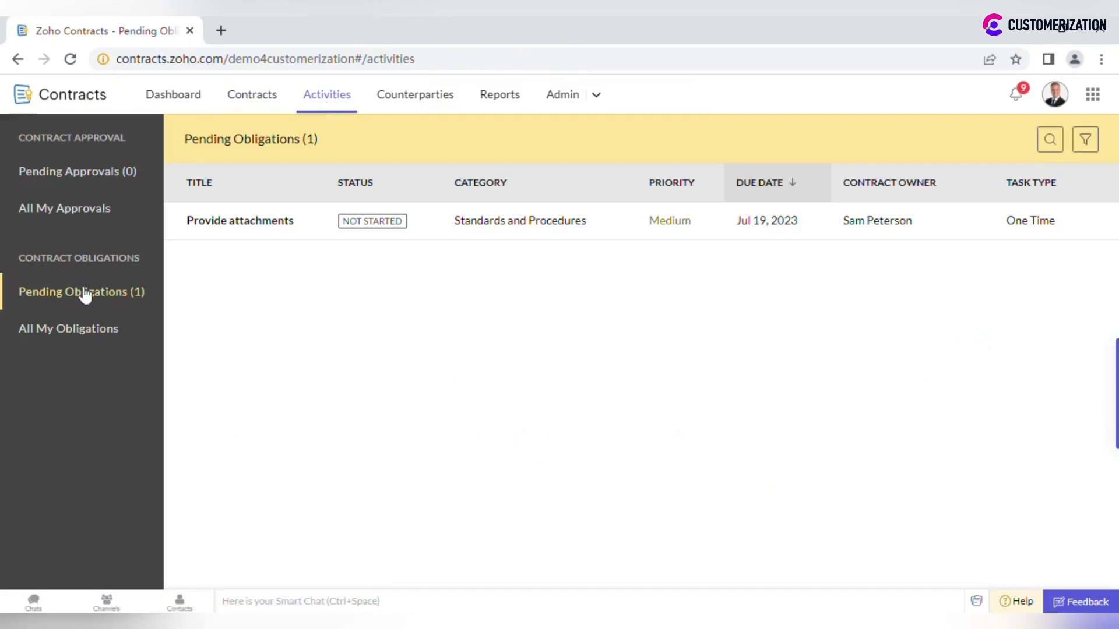
click(84, 331)
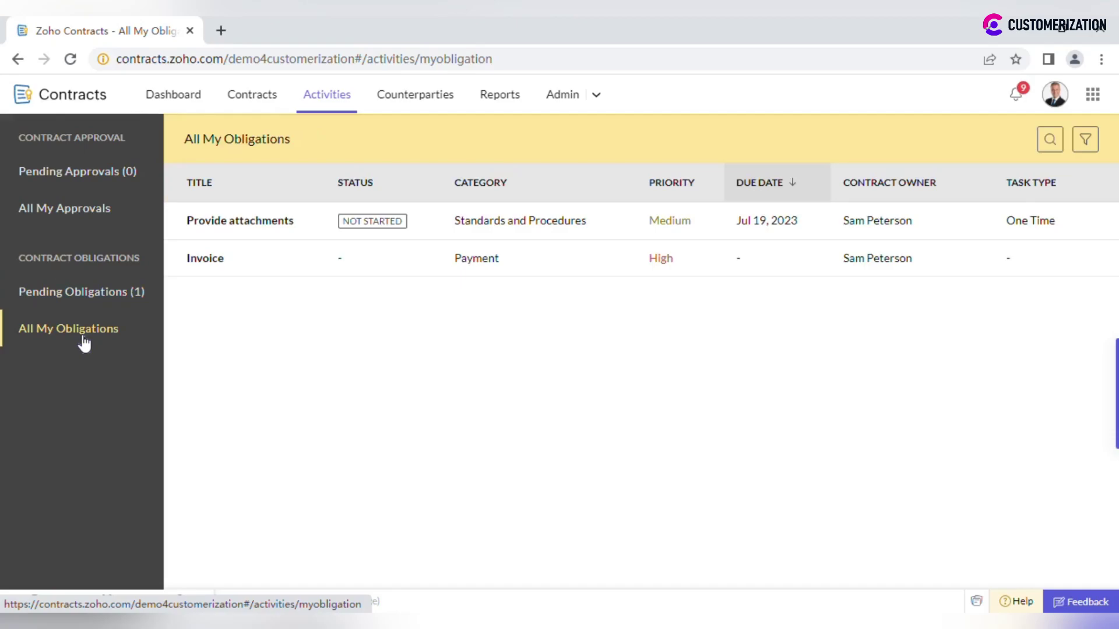
click(88, 297)
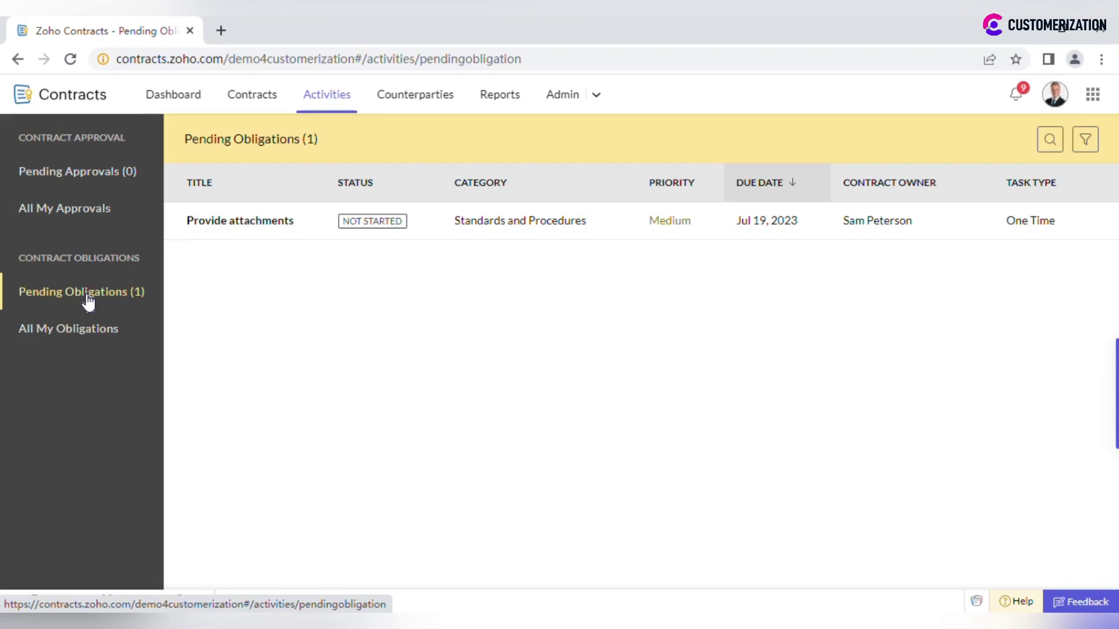
click(300, 230)
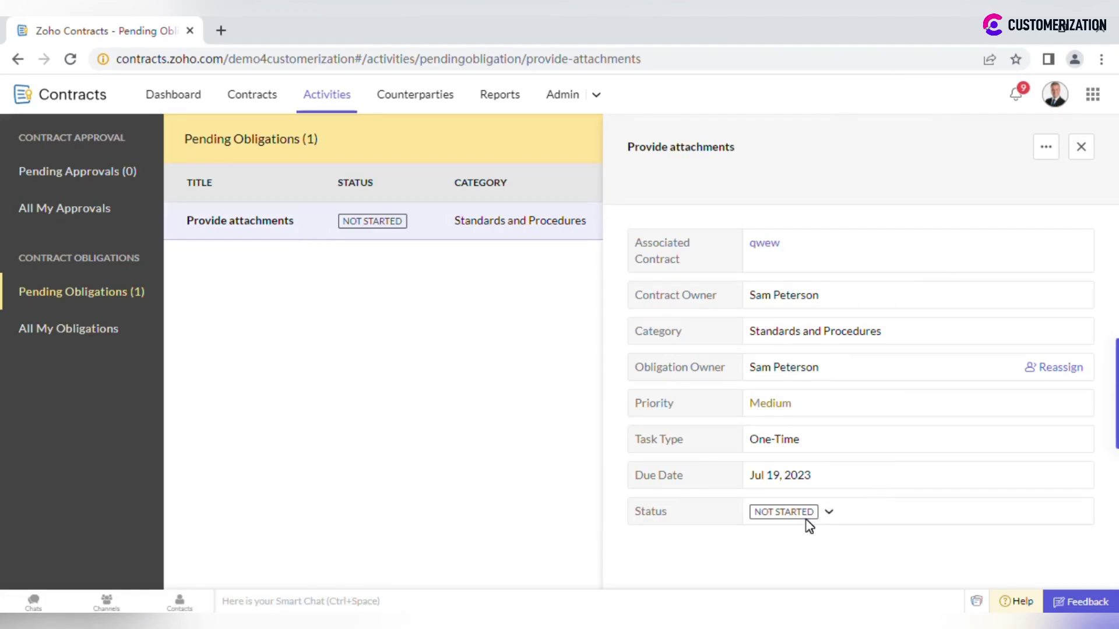
Step: Set the Provide attachments obligation's status to In Progress
click(829, 512)
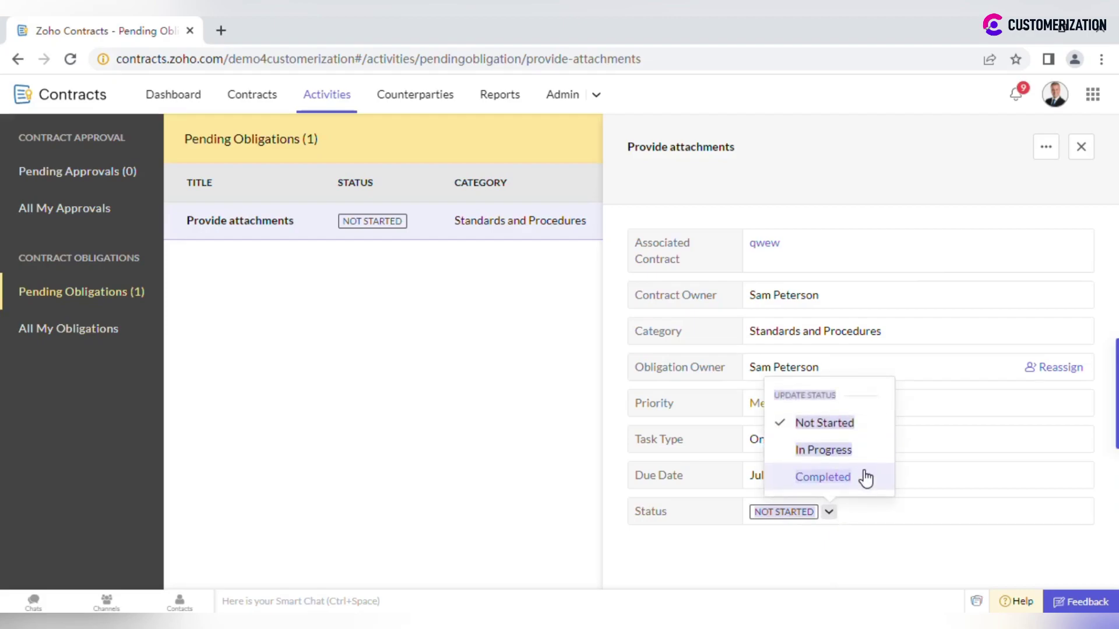
key(Escape)
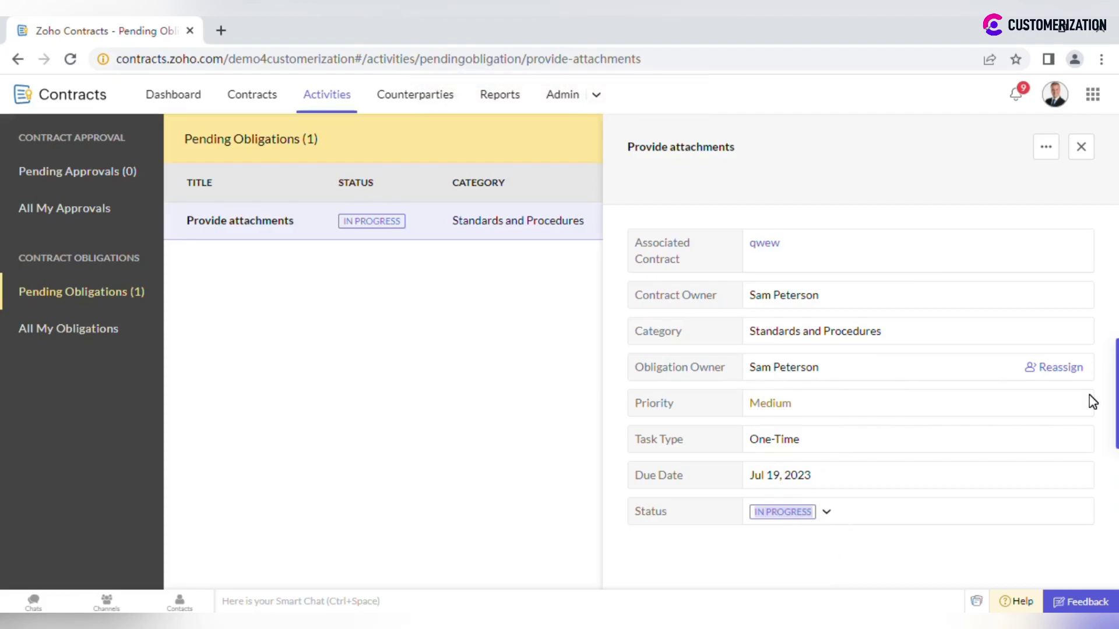
click(1076, 368)
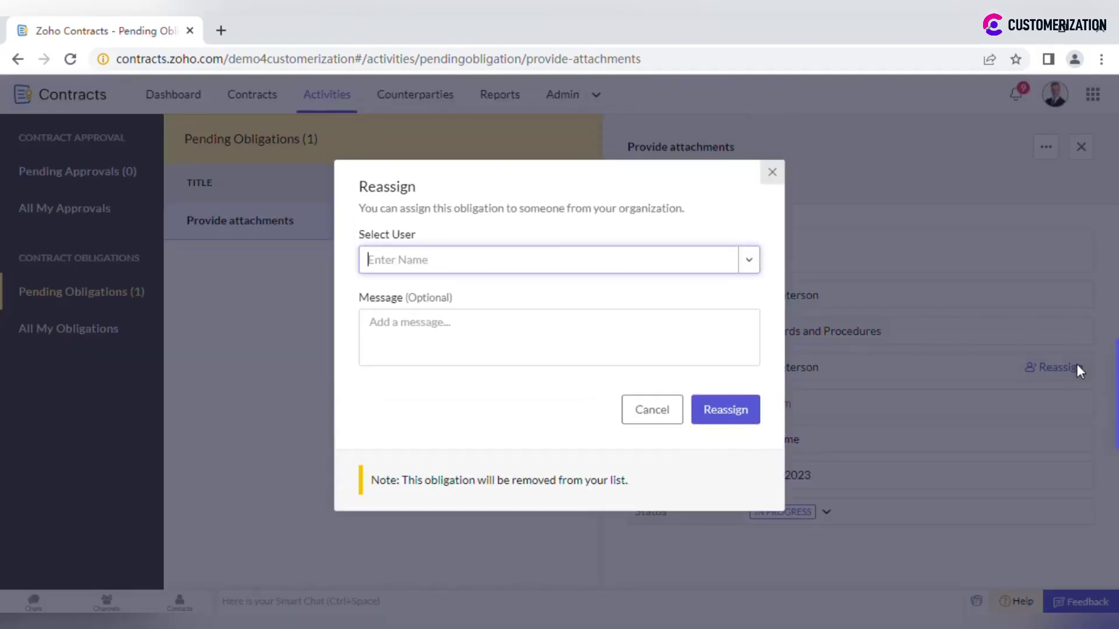
click(750, 259)
click(639, 302)
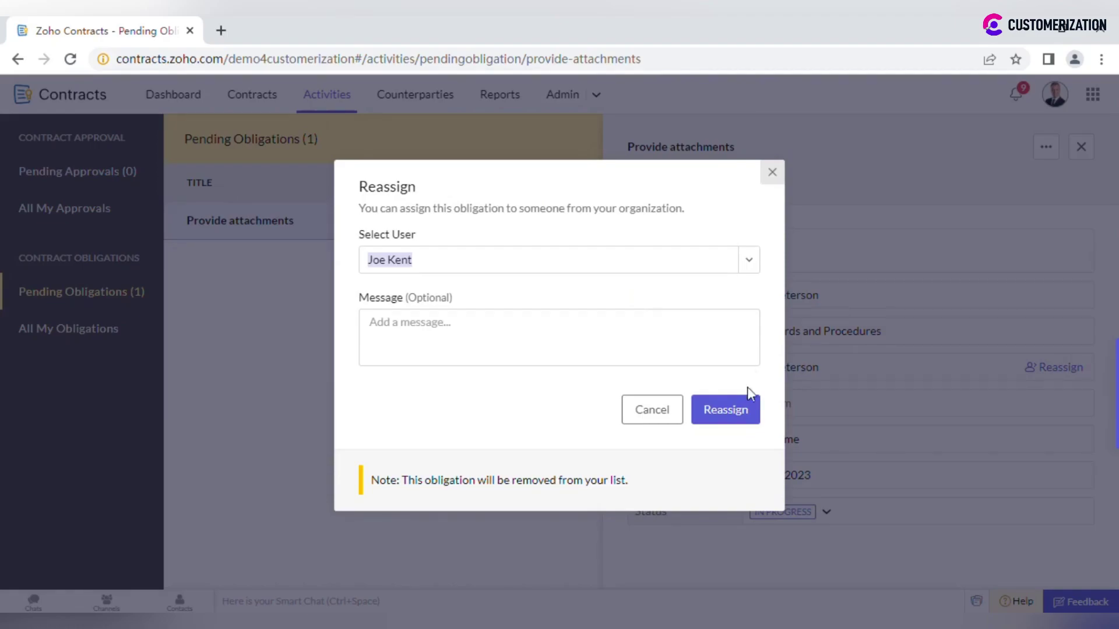
click(773, 172)
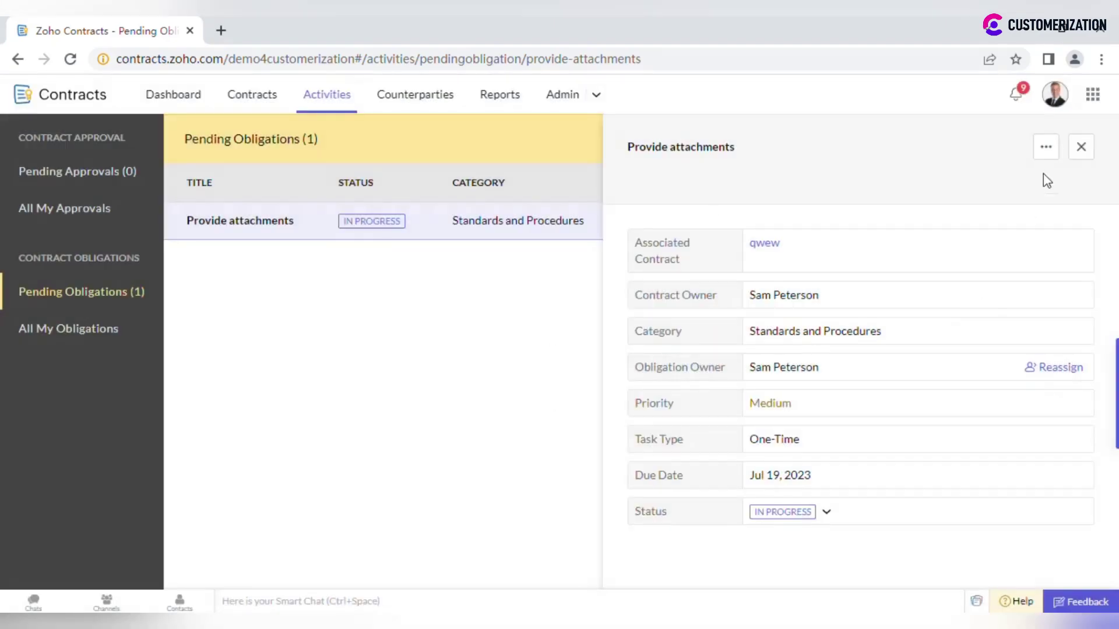
Step: Show the edit, reassign, delete and copy actions for Provide attachments
click(1046, 146)
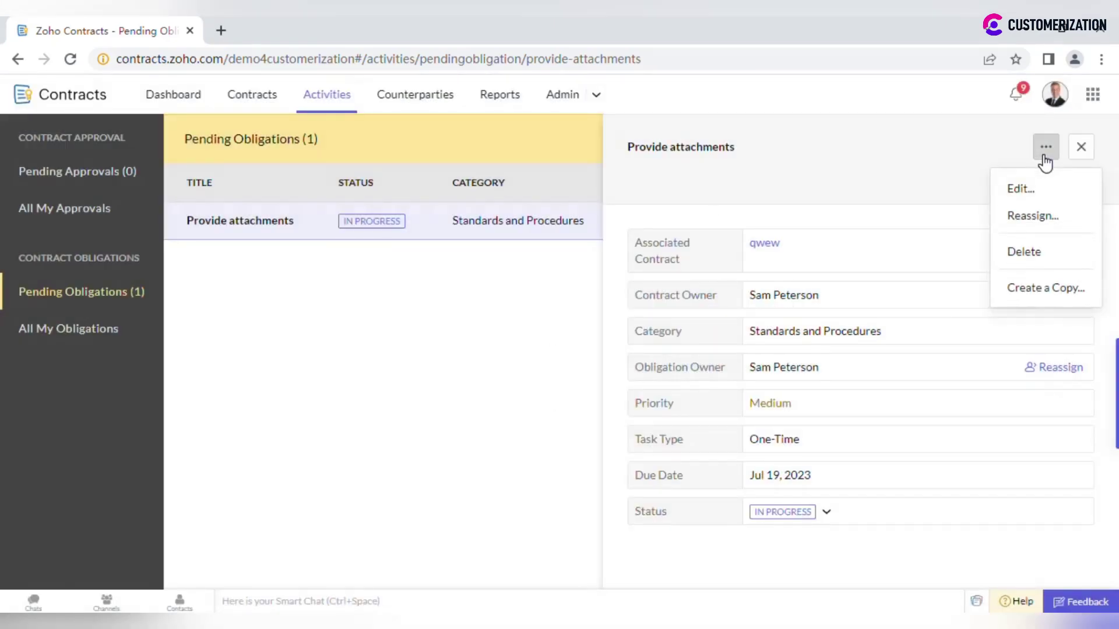